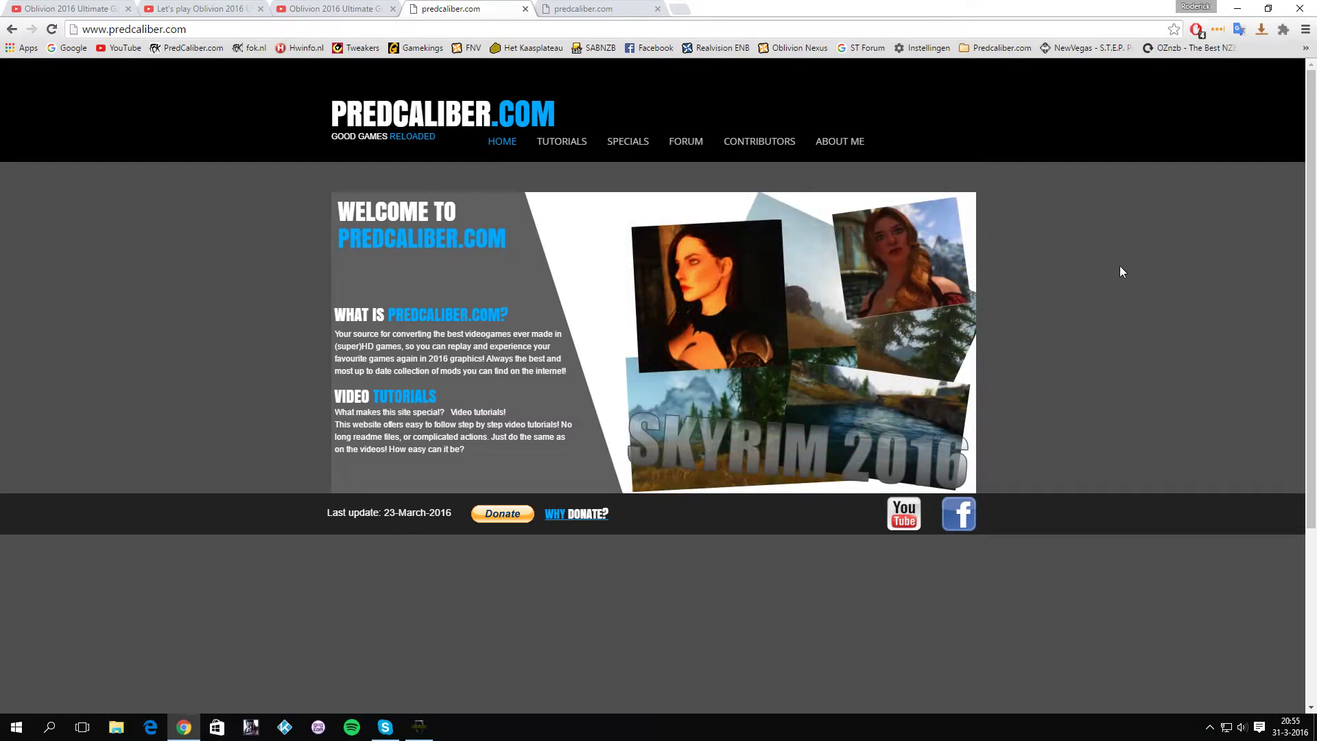
Step: Open Predcaliber.com's Oblivion tutorial from the TUTORIALS menu and scroll to the 01-April-2016 hotfixes section
mouse_move(568, 140)
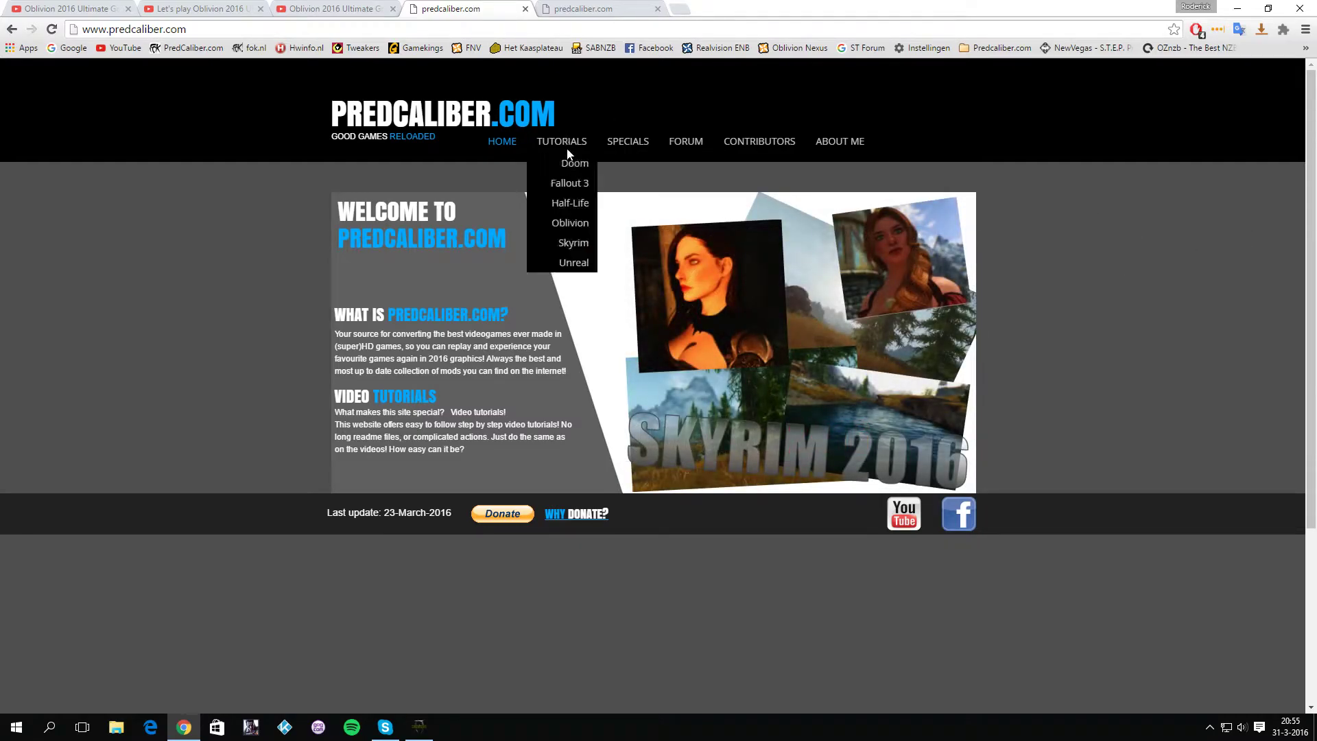
left_click(574, 225)
scroll(624, 433, "down", 20)
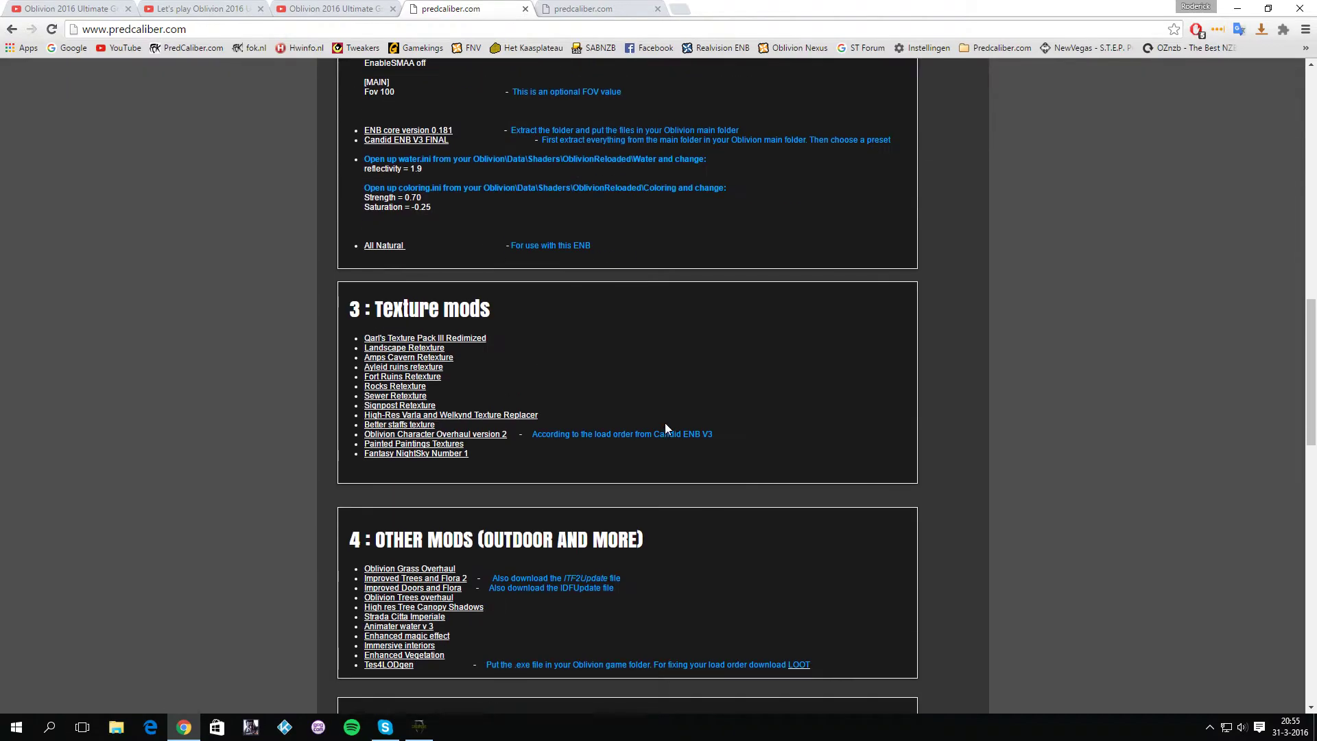
scroll(658, 453, "down", 5)
scroll(587, 401, "up", 2)
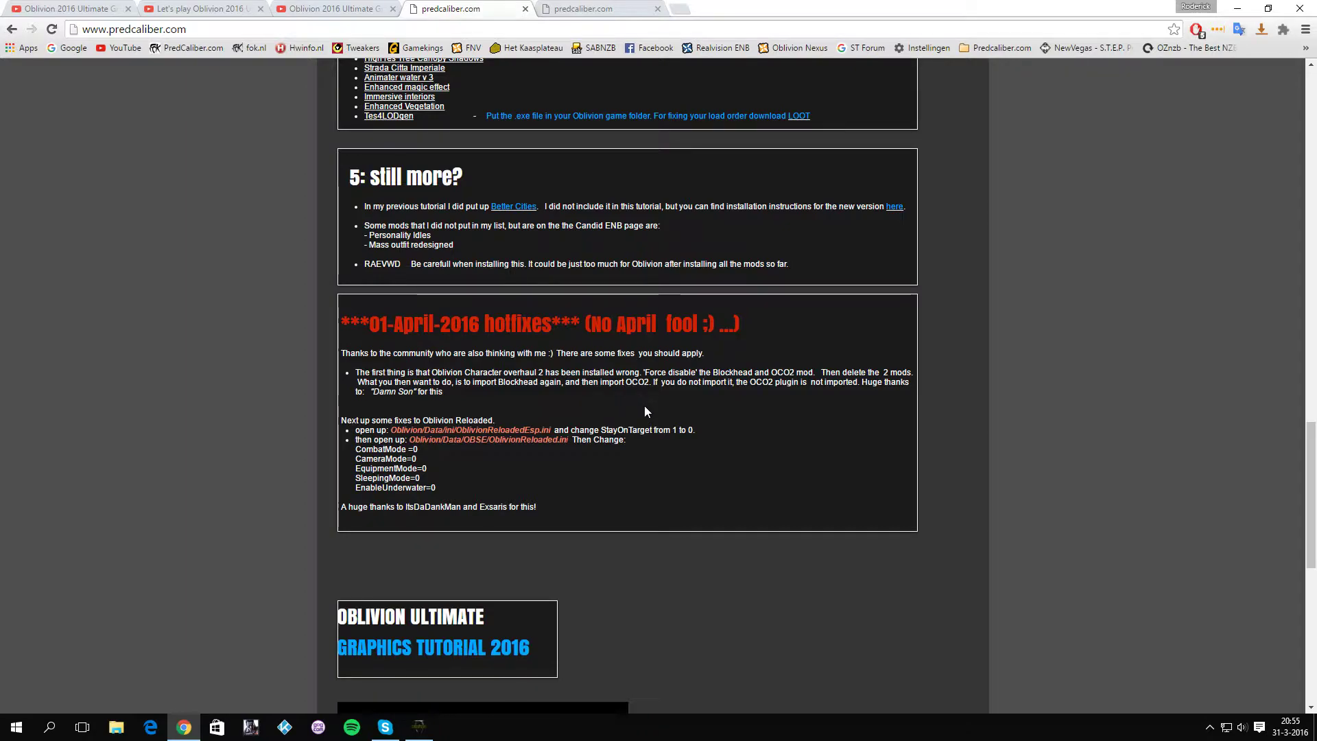
scroll(644, 405, "up", 2)
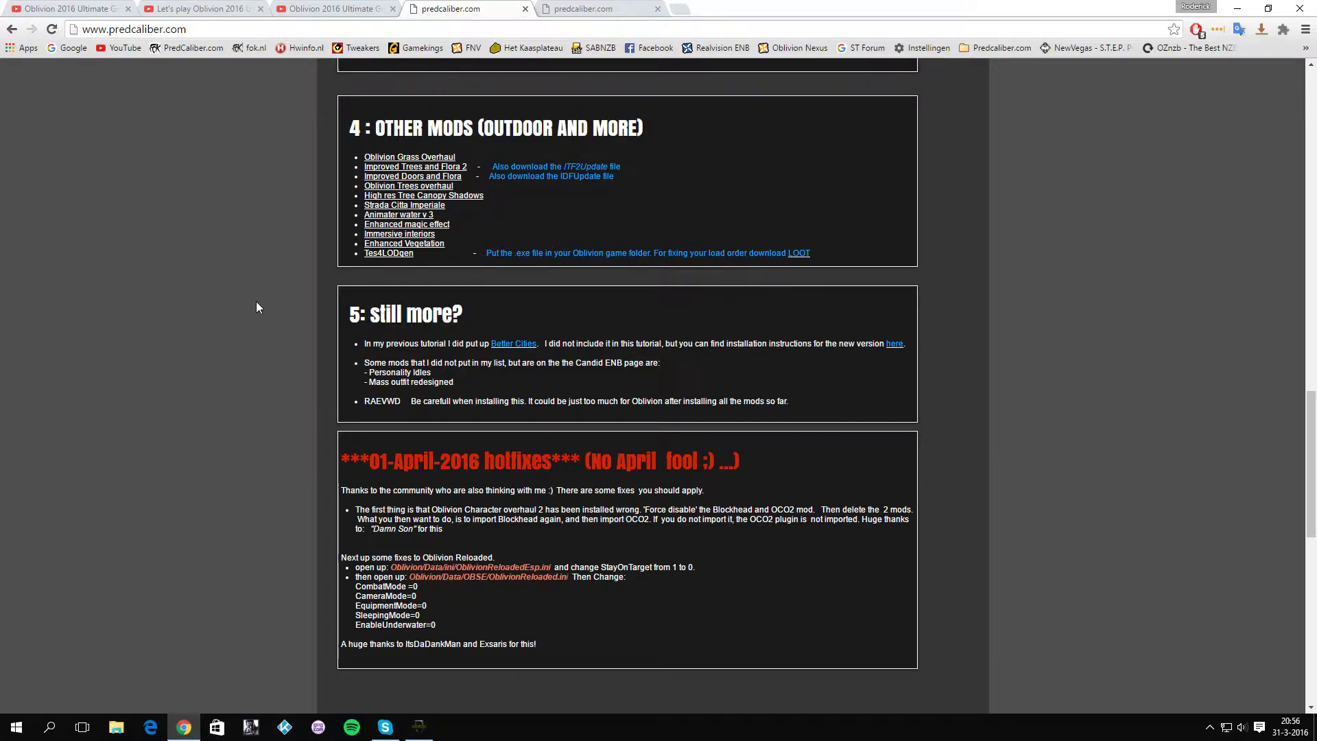
Step: Switch through the YouTube tabs to another Oblivion 2016 tutorial video's comments
left_click(68, 9)
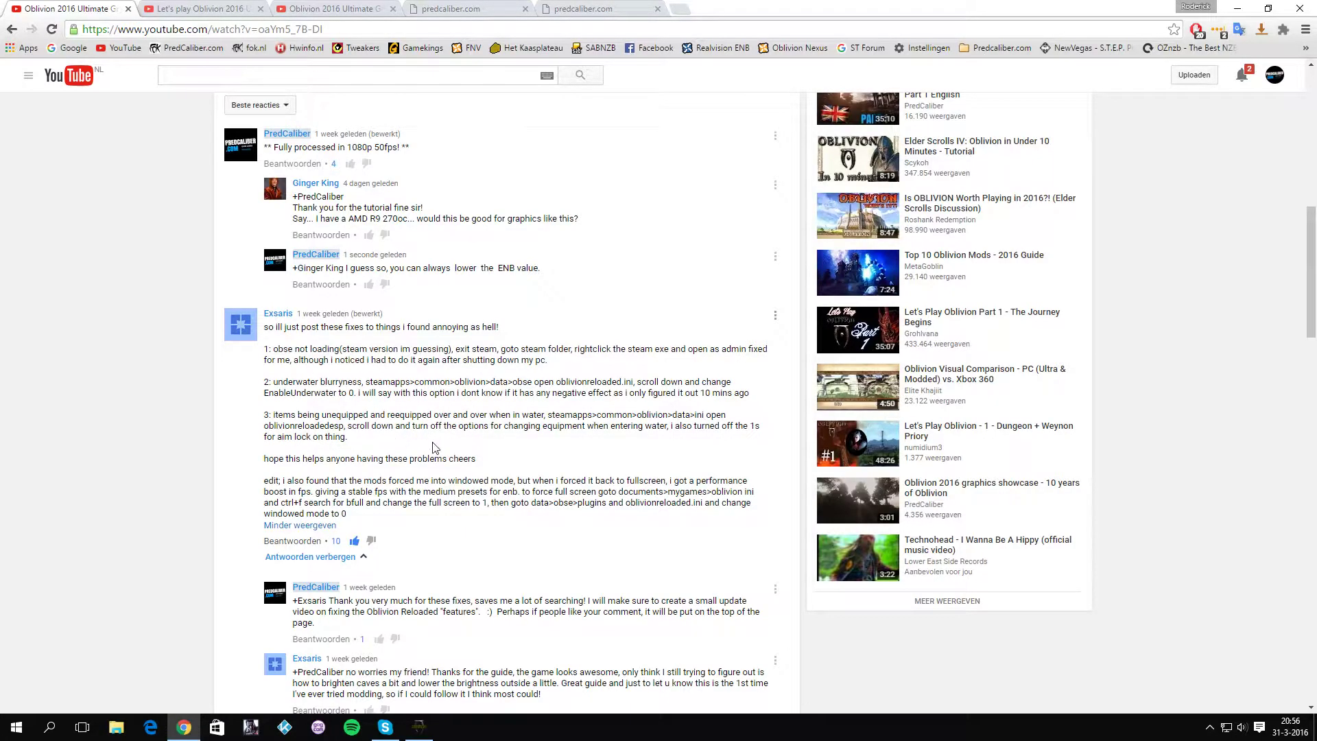
key("ctrl+Tab")
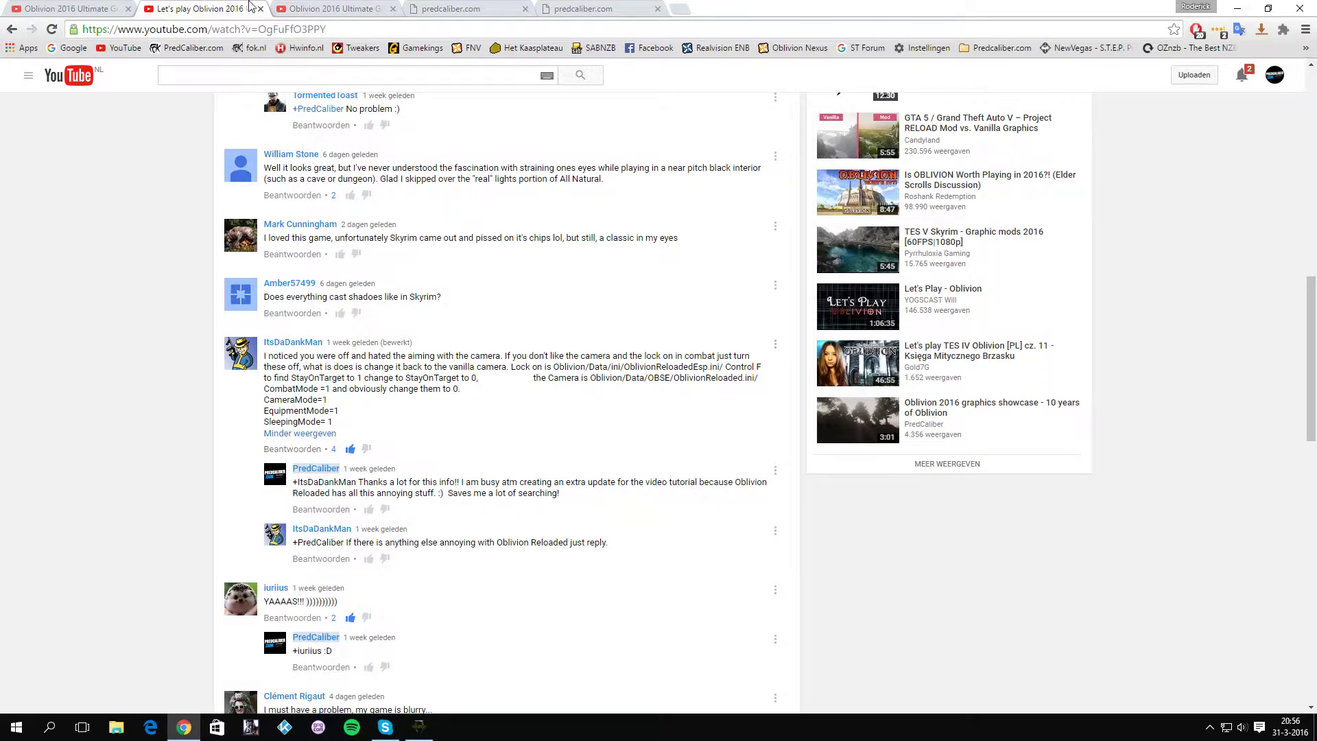
left_click(316, 10)
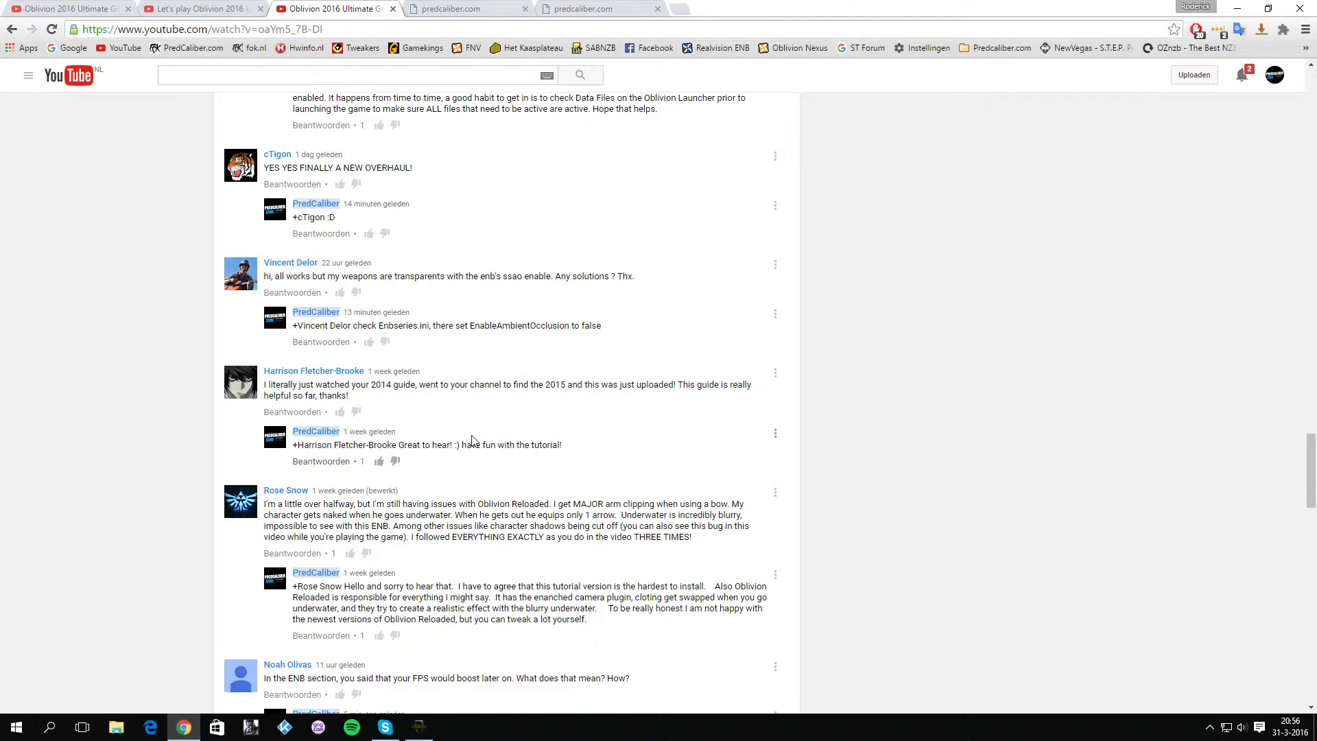
Step: Scroll to the Damn Son comment about Oblivion Character Overhaul being installed wrong, then return to Predcaliber.com
scroll(472, 440, "up", 3)
scroll(471, 444, "down", 3)
scroll(482, 571, "down", 2)
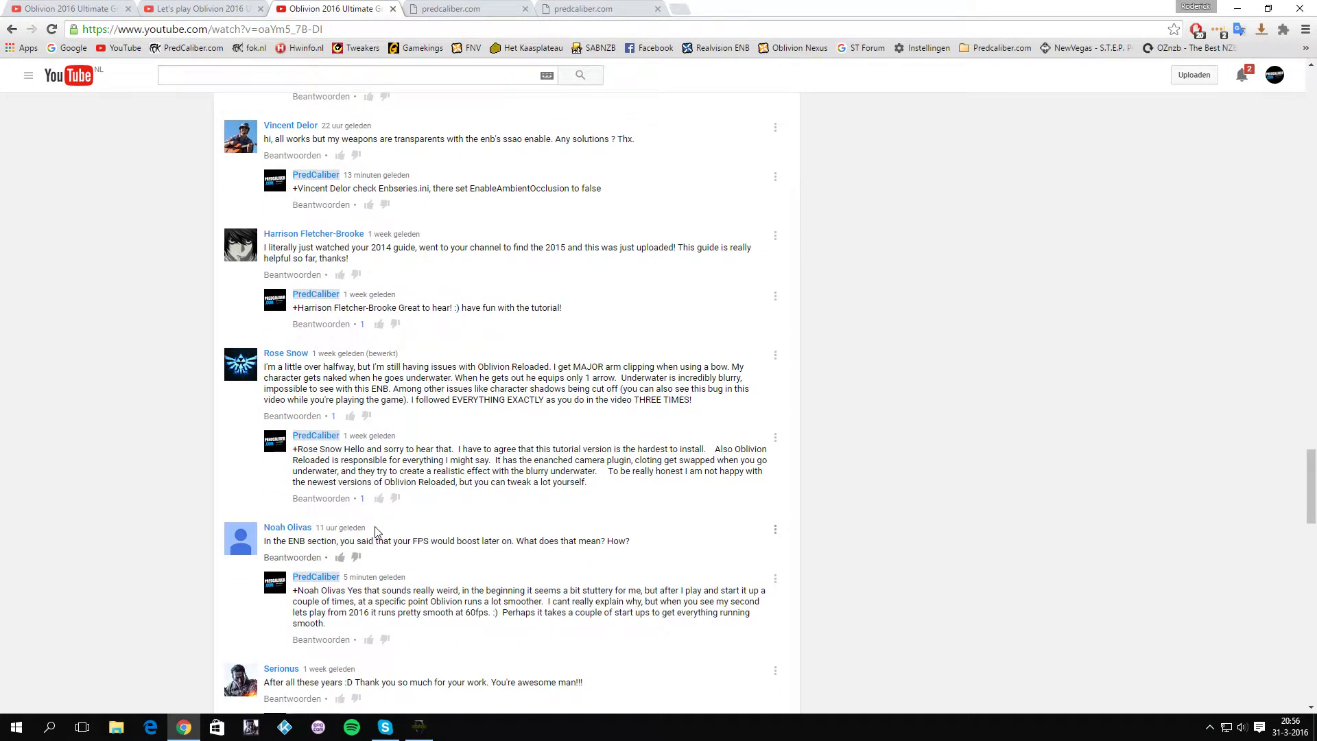
scroll(388, 514, "down", 7)
scroll(387, 501, "down", 5)
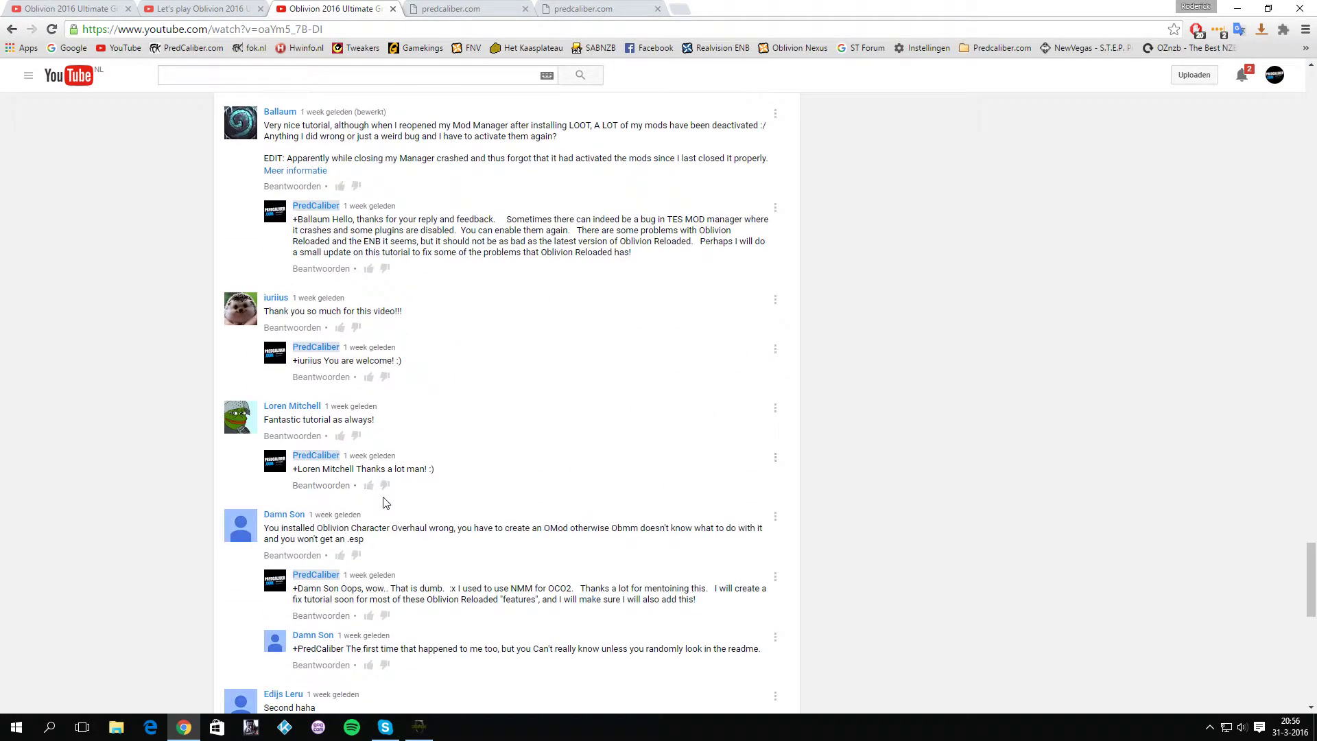
scroll(383, 501, "down", 3)
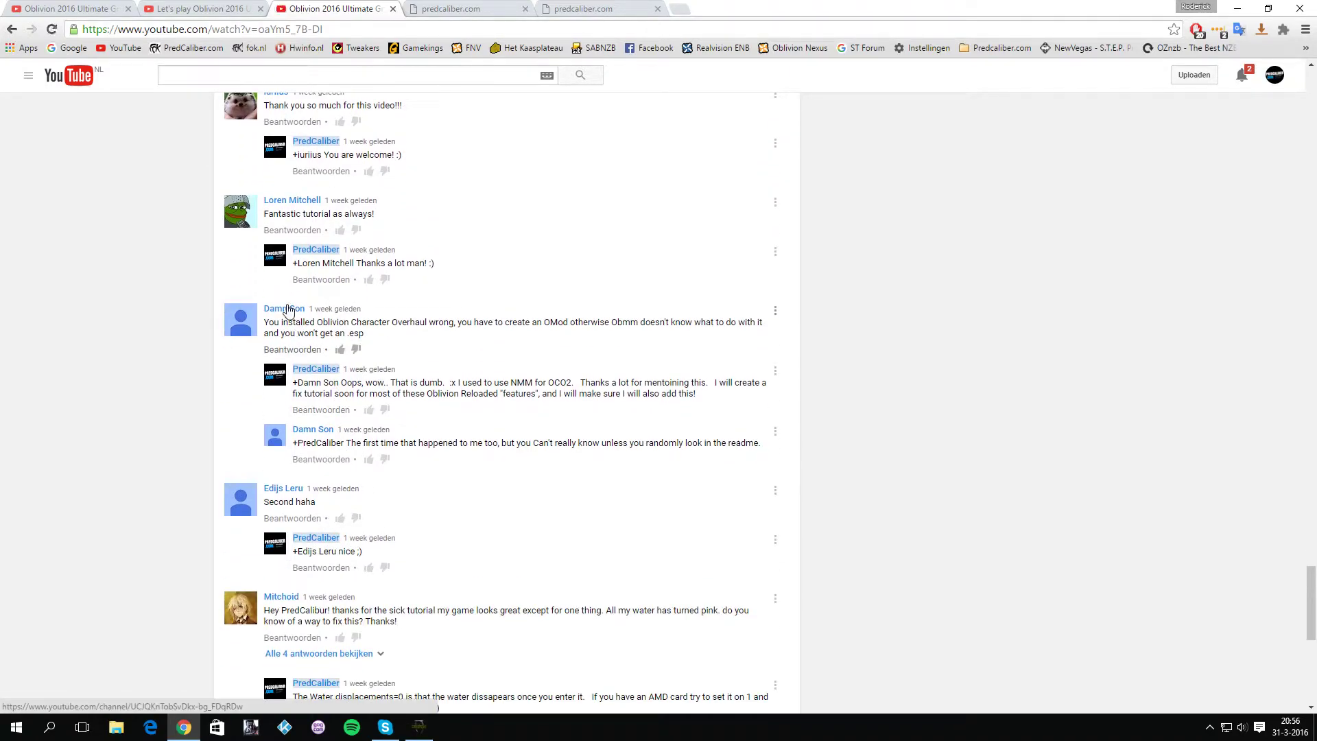
mouse_move(287, 310)
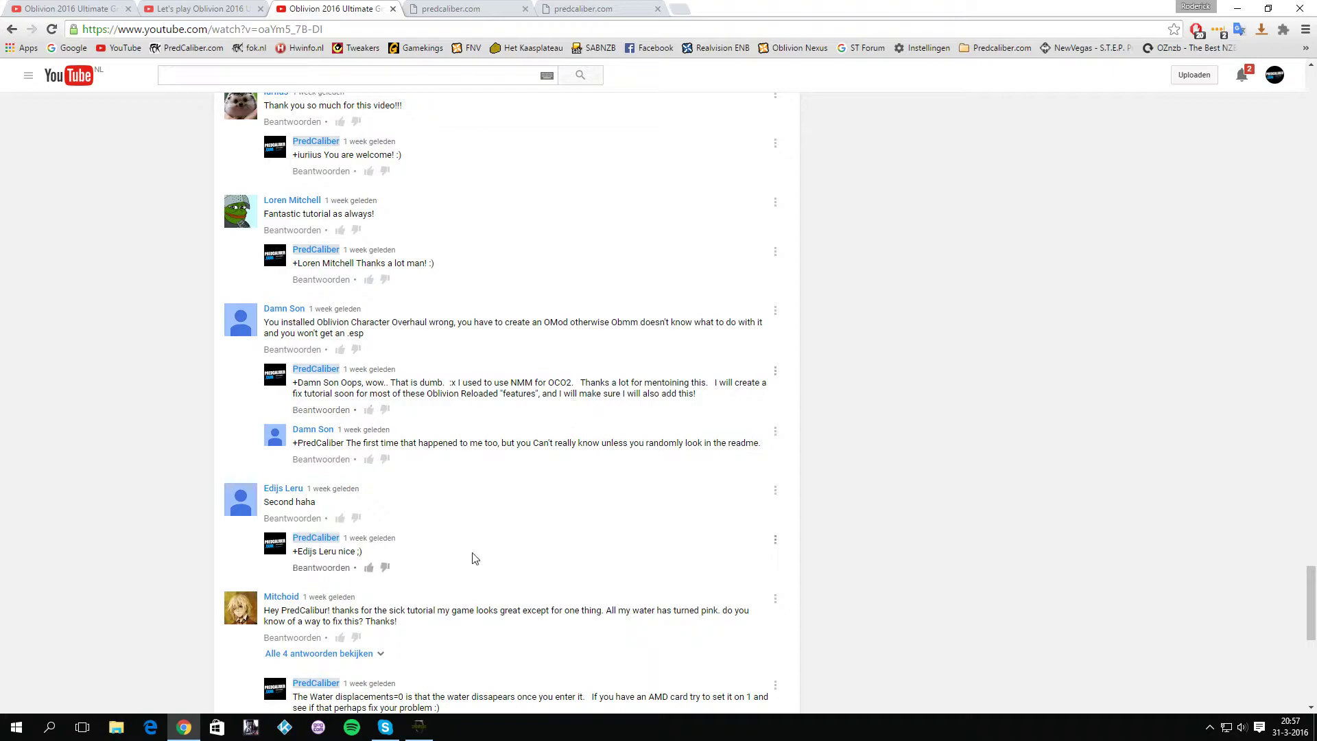
scroll(461, 385, "up", 1)
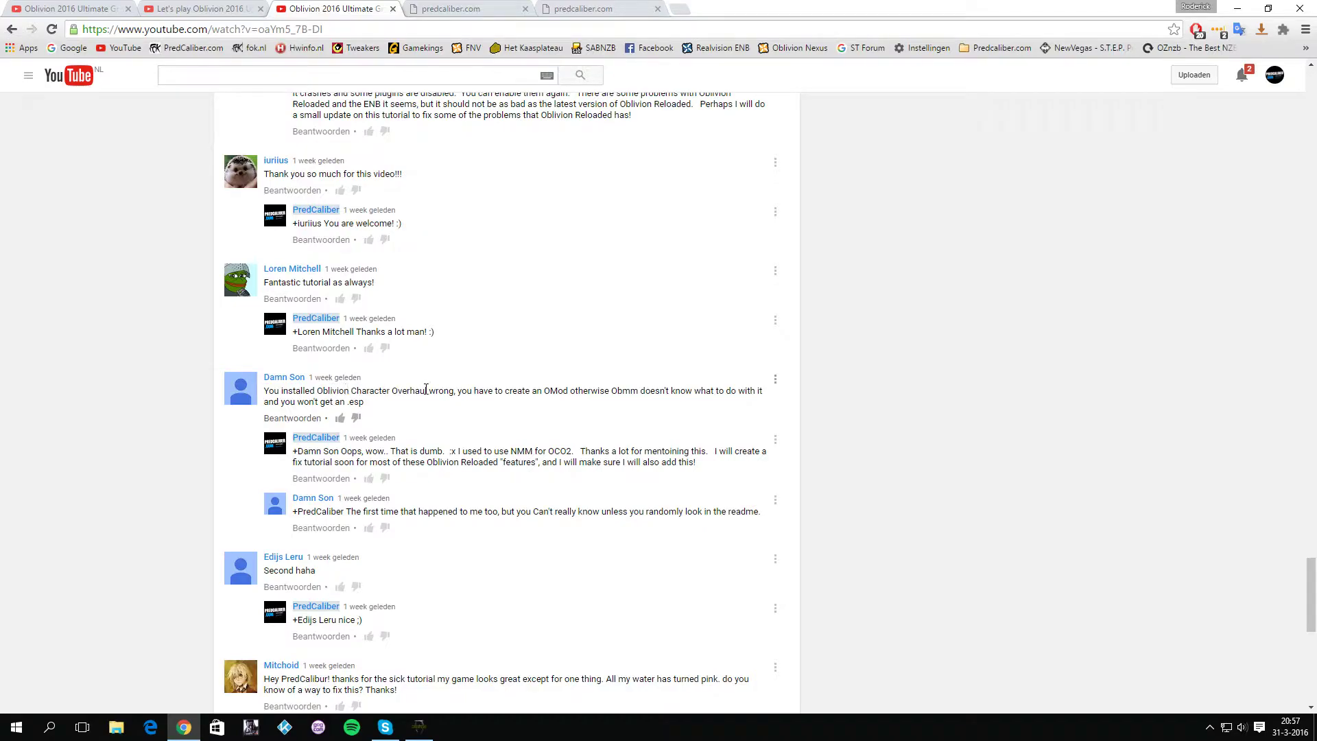
left_click(470, 9)
Step: Scroll the Predcaliber.com tutorial to the top, then down to the Oblivion Character Overhaul 2 reinstall hotfix
scroll(646, 482, "up", 5)
scroll(646, 482, "up", 12)
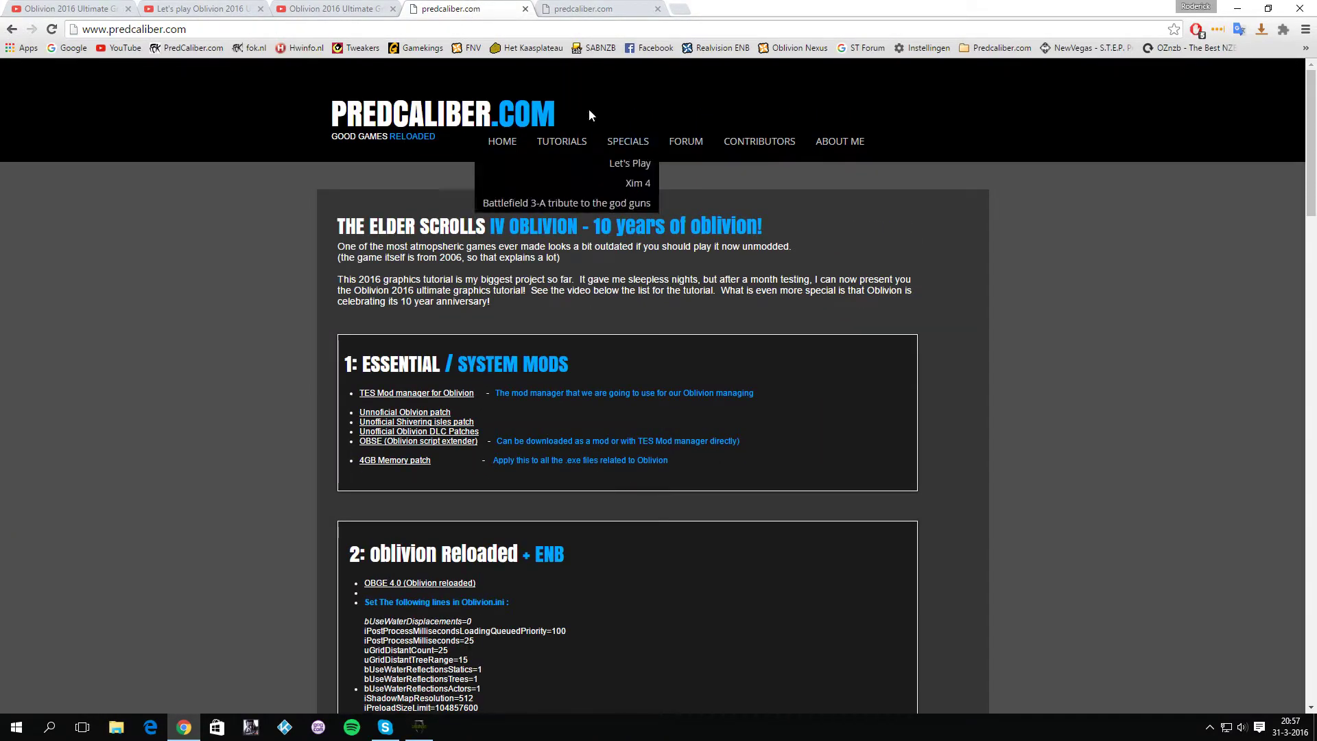
mouse_move(562, 144)
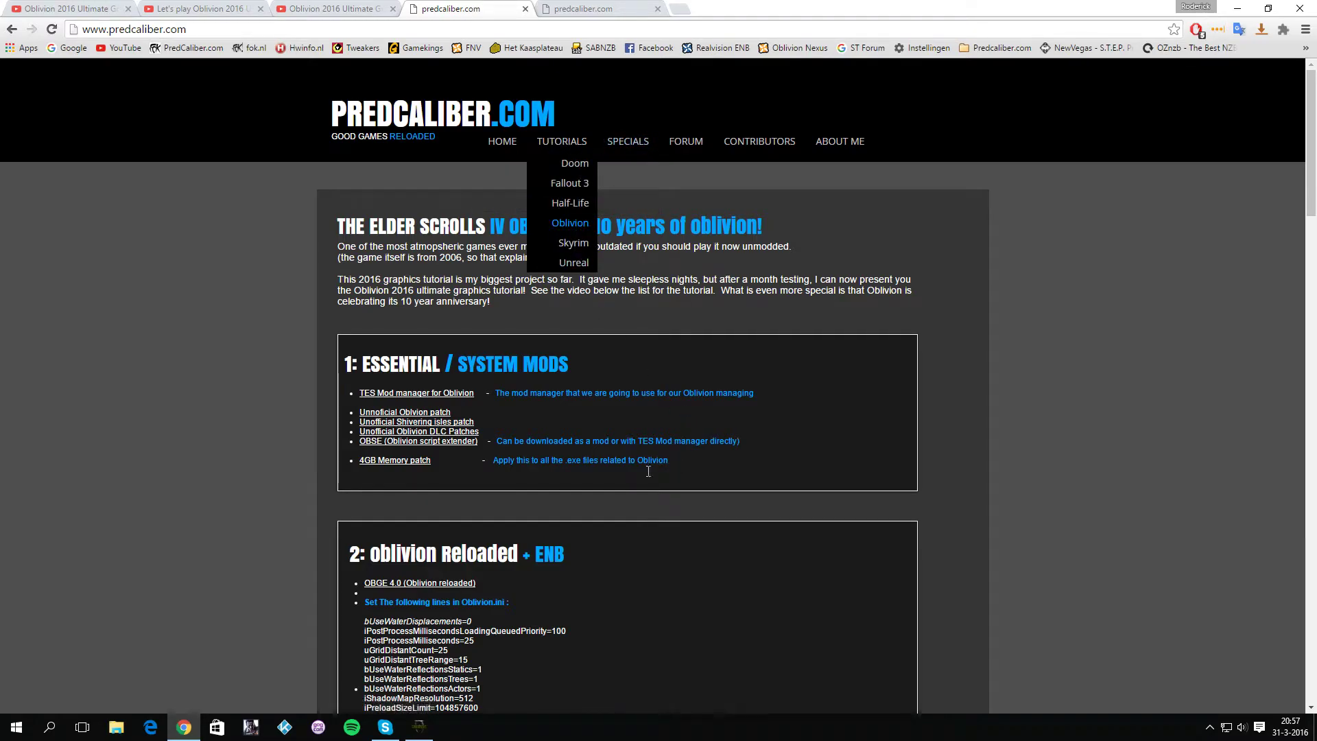
scroll(562, 389, "down", 12)
scroll(552, 402, "down", 6)
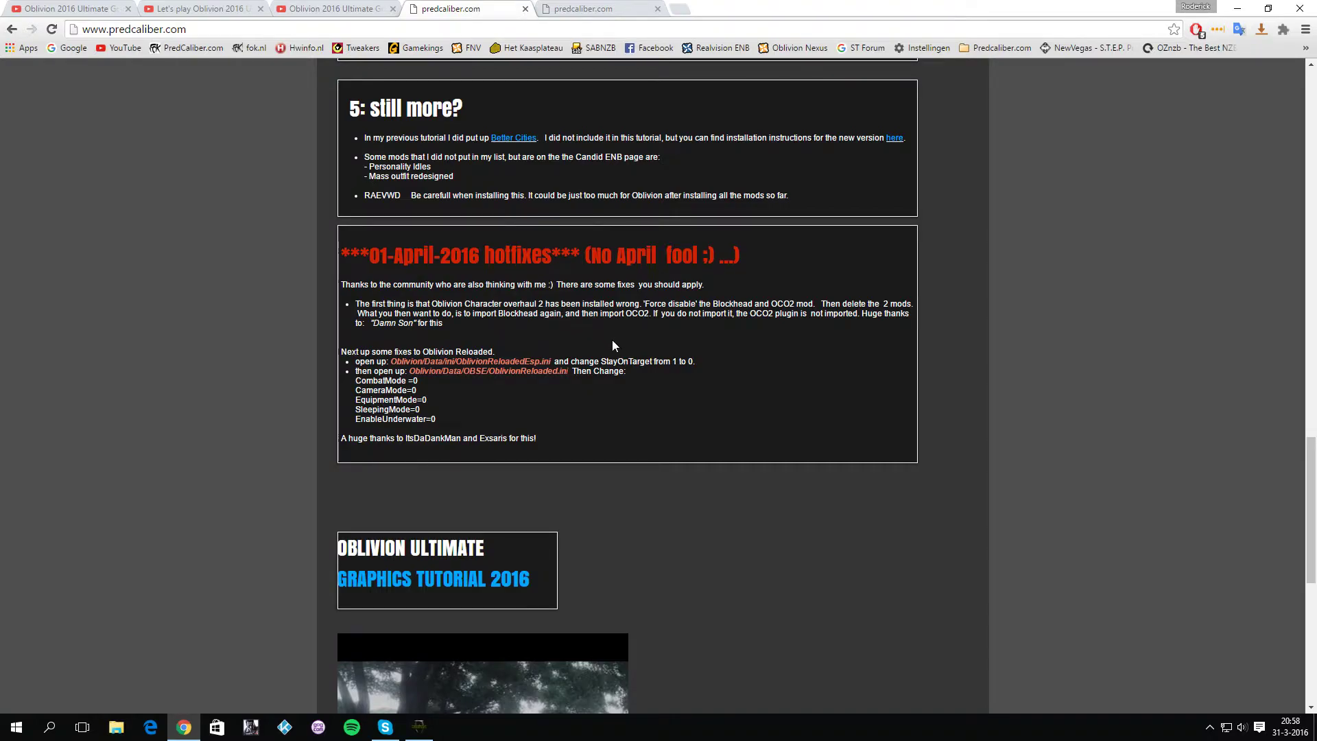
left_click(419, 727)
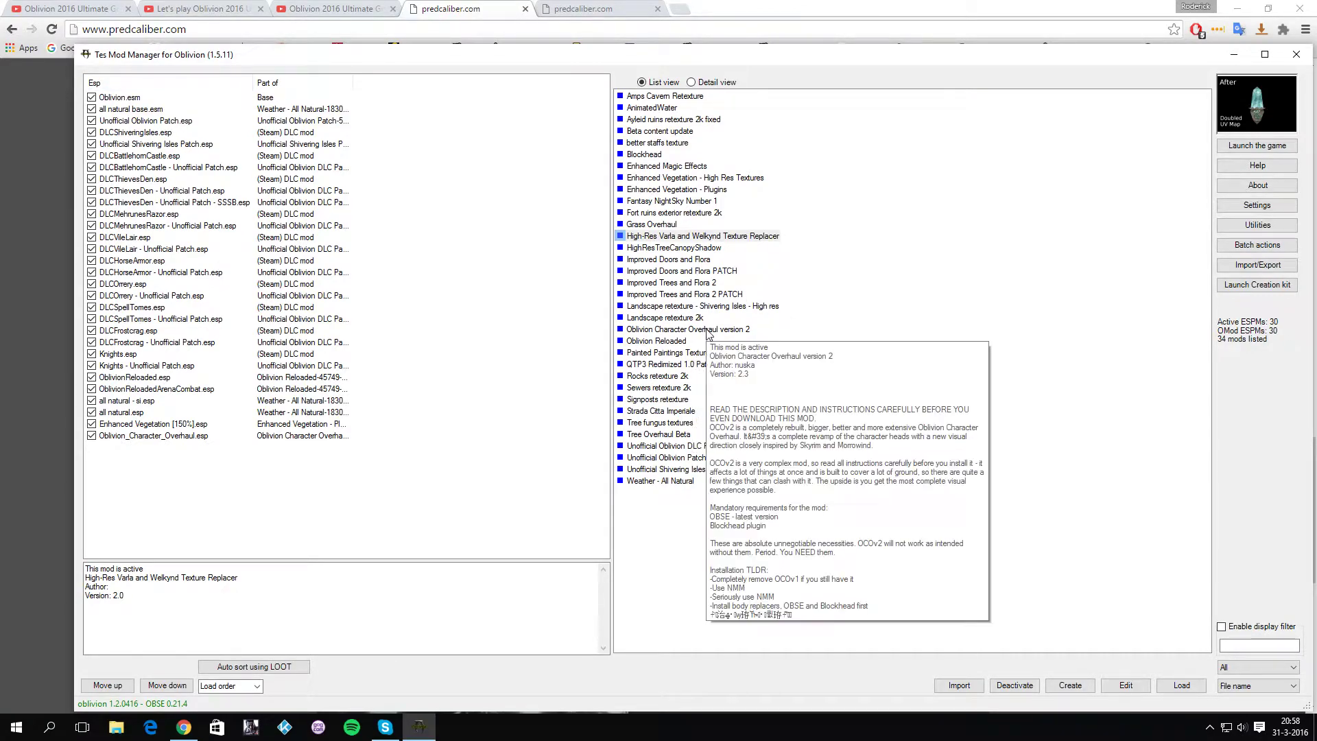
right_click(708, 333)
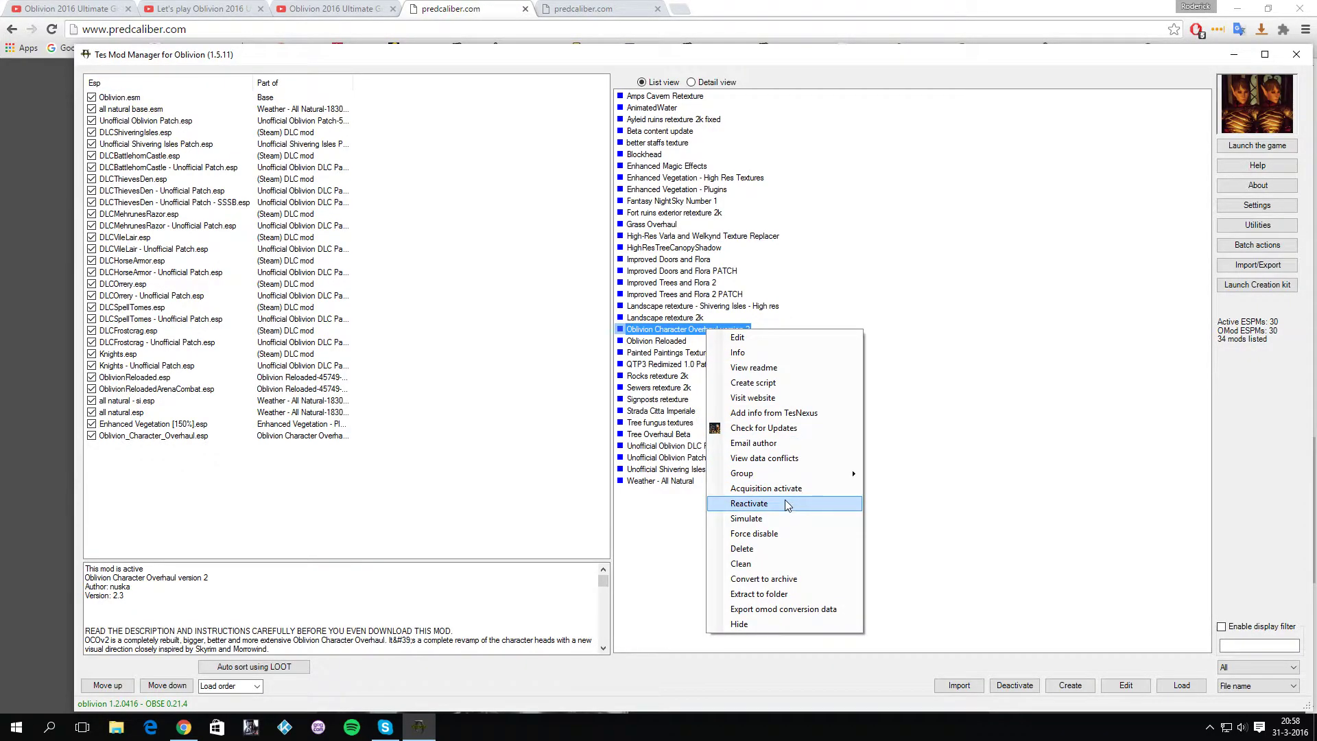
left_click(672, 178)
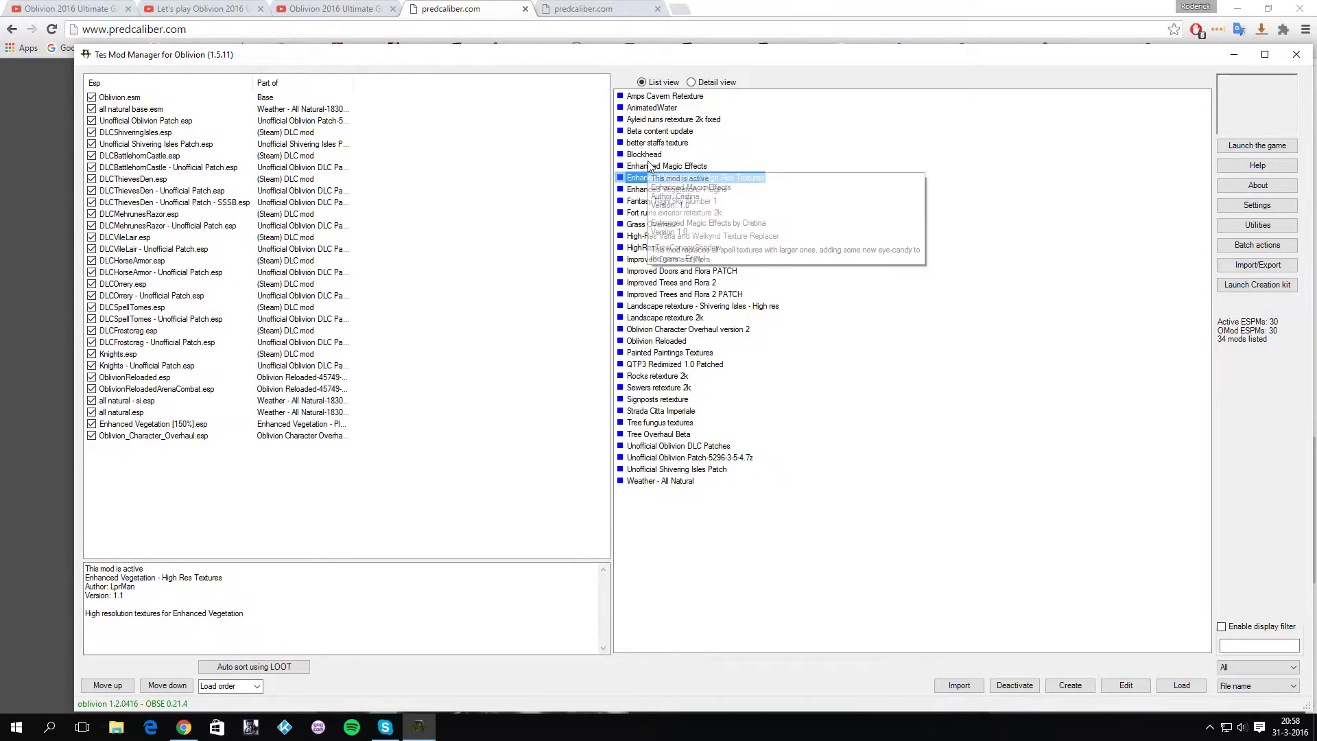
right_click(648, 155)
left_click(851, 397)
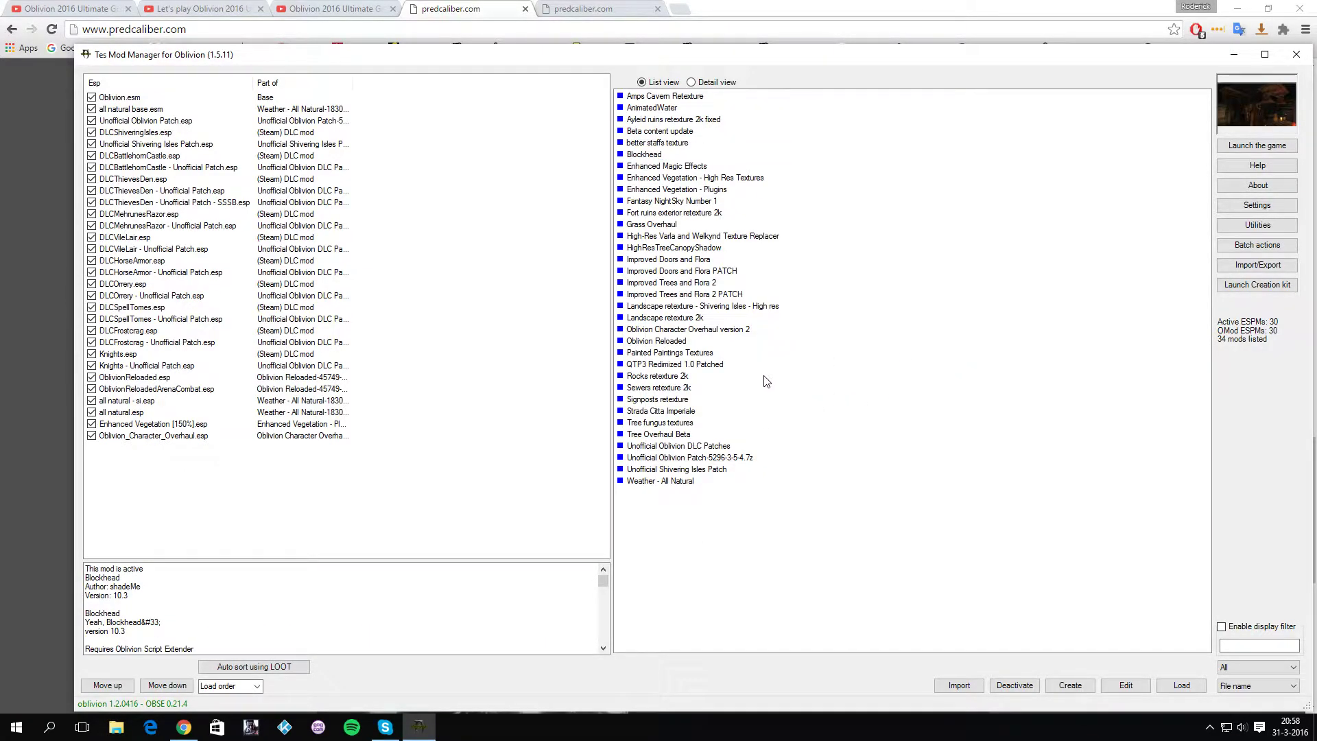
right_click(710, 330)
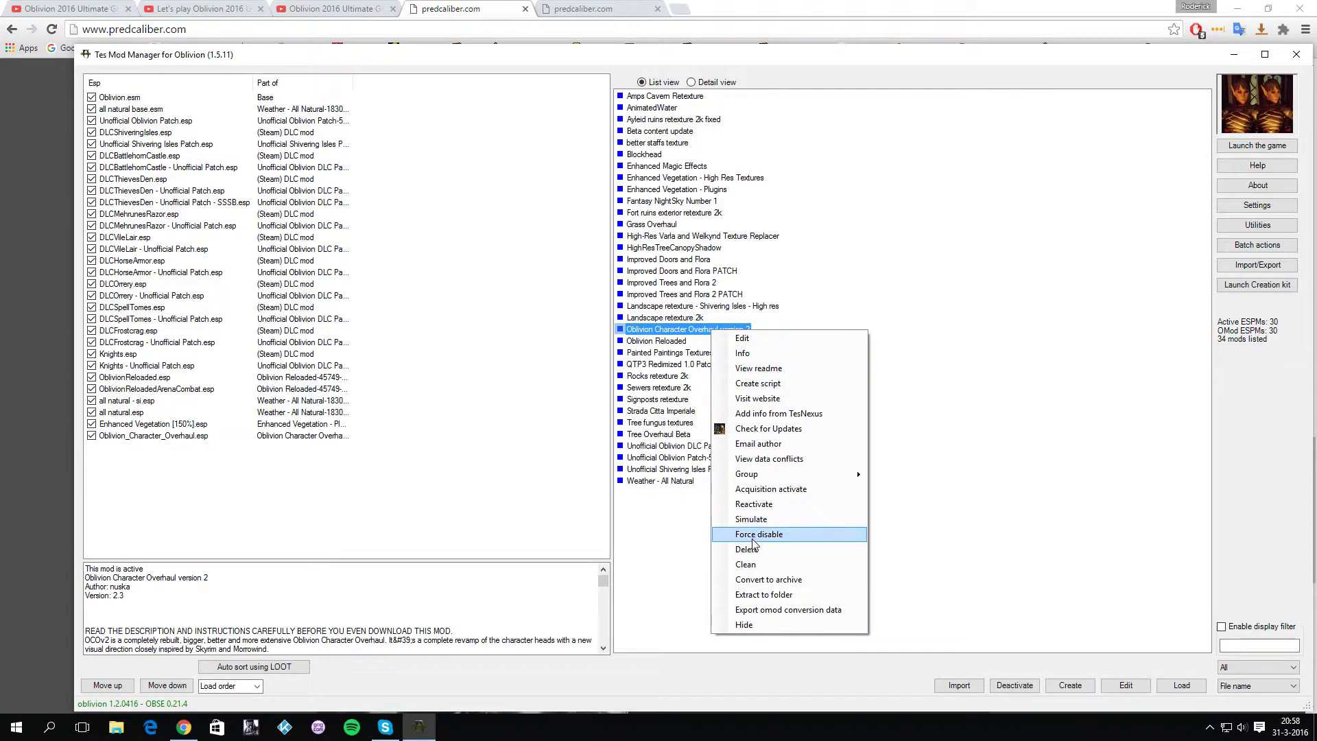
left_click(850, 259)
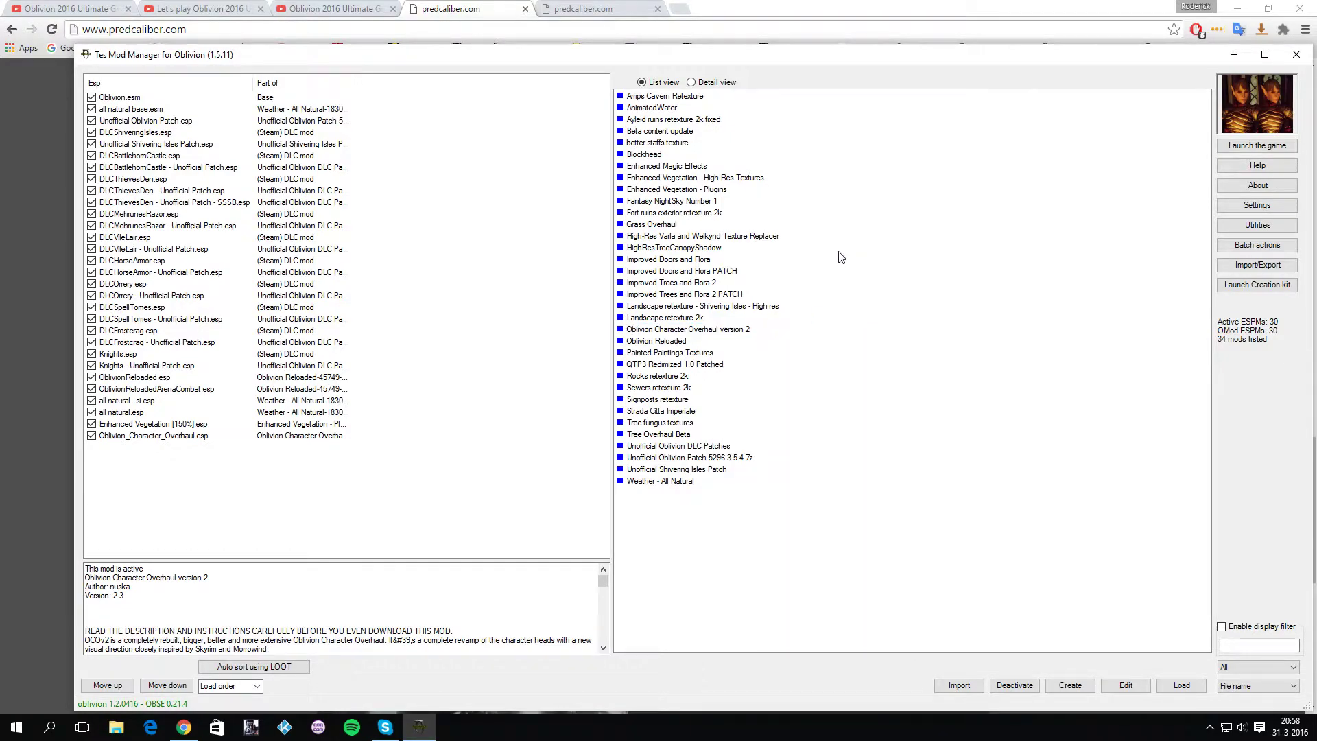
right_click(649, 156)
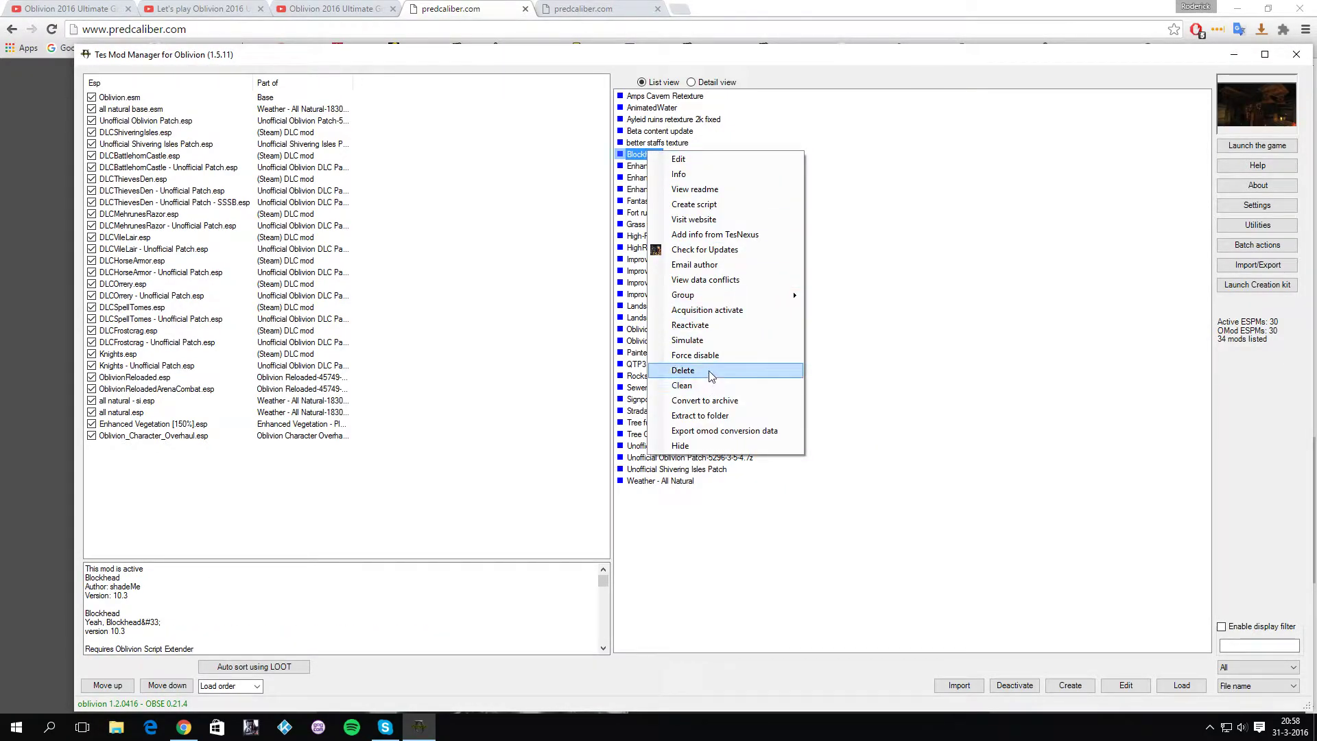
key("Escape")
left_click(982, 346)
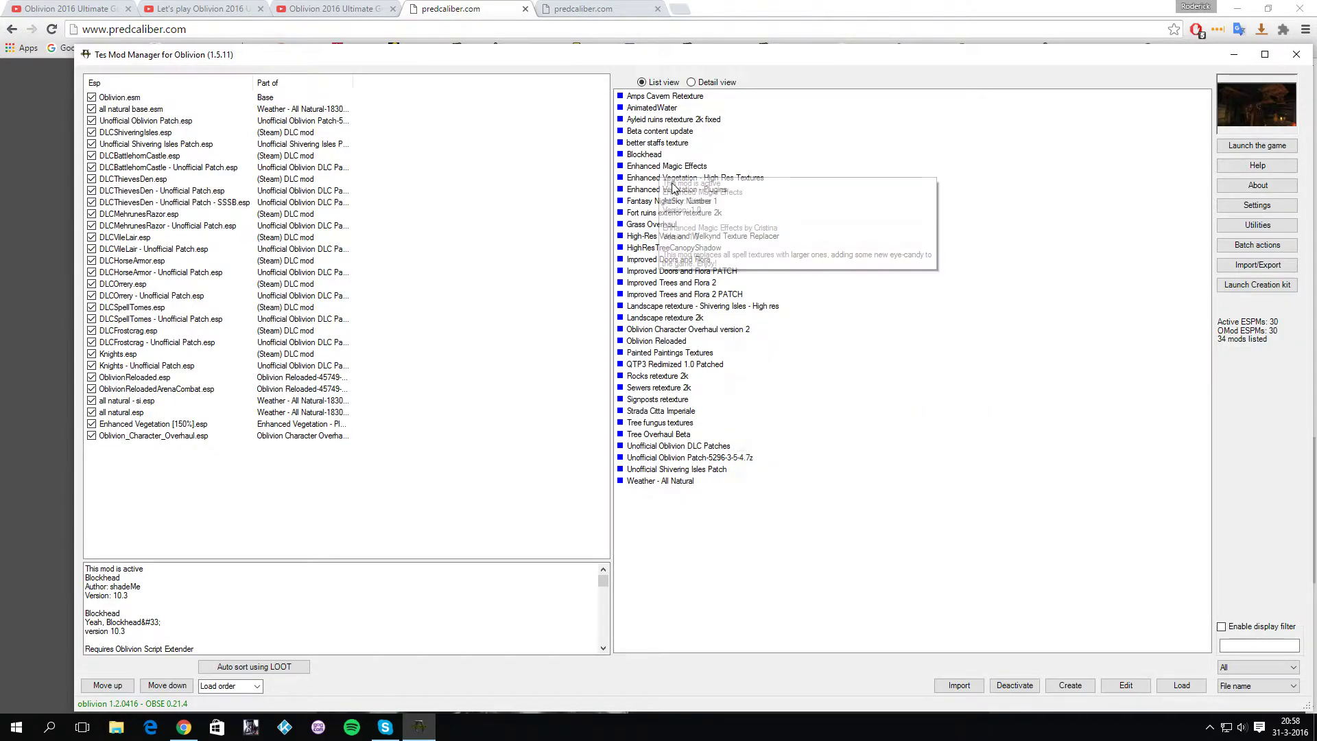
mouse_move(666, 158)
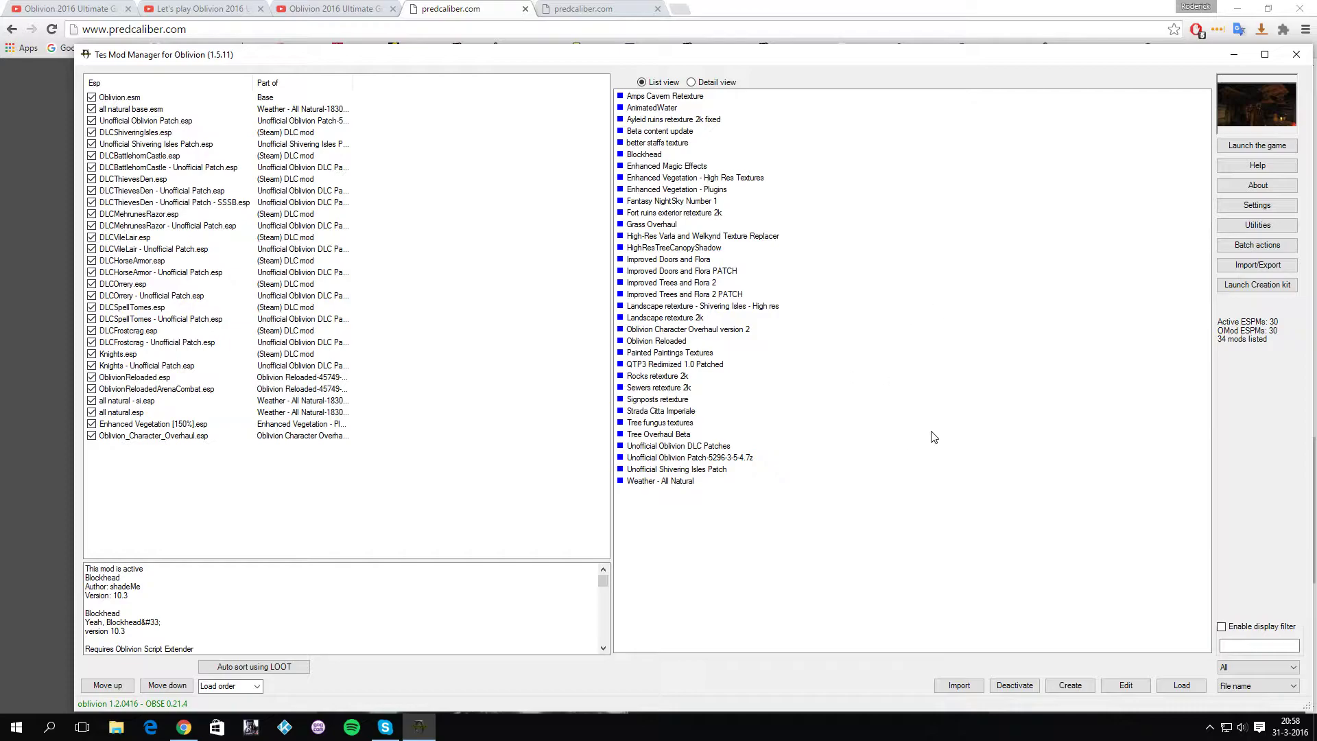
Step: Update archive invalidation from Utilities, confirm Done, close the dialog, and minimize the mod manager
mouse_move(748, 337)
mouse_move(196, 443)
mouse_move(634, 162)
left_click(1240, 226)
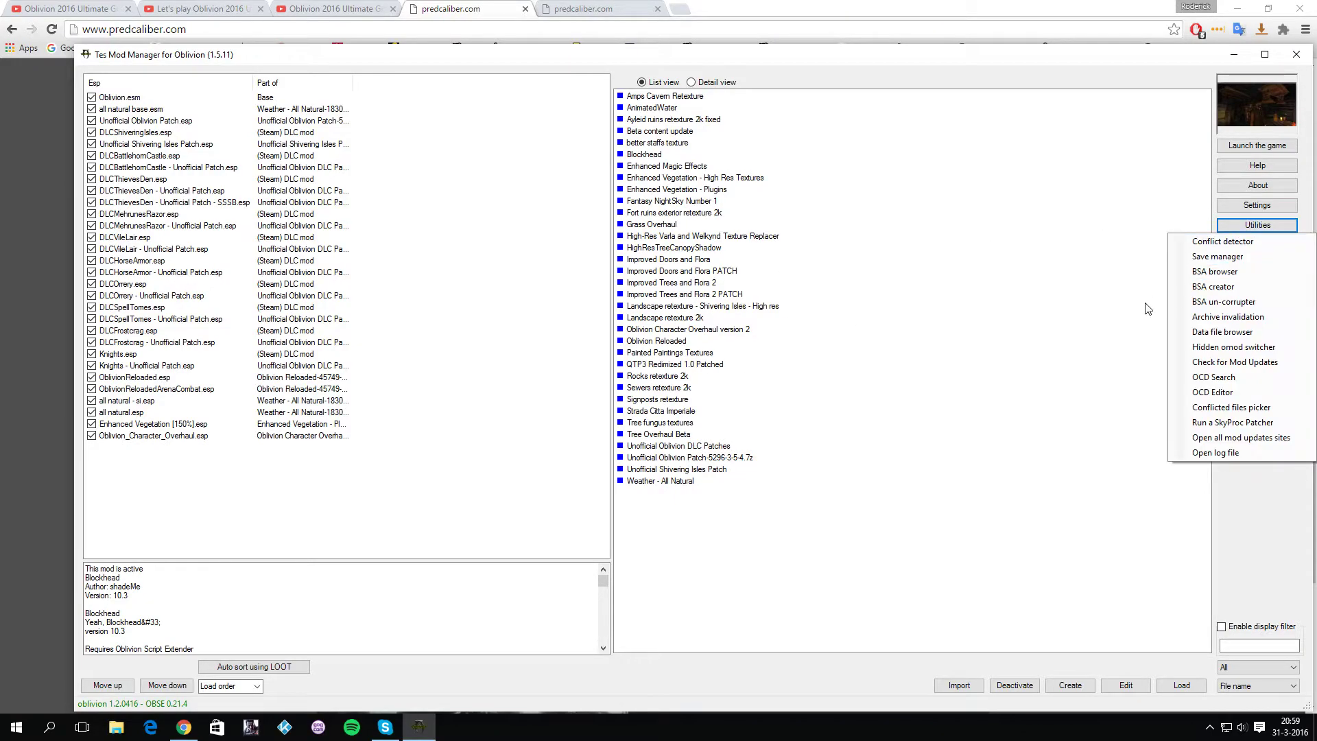
left_click(1222, 316)
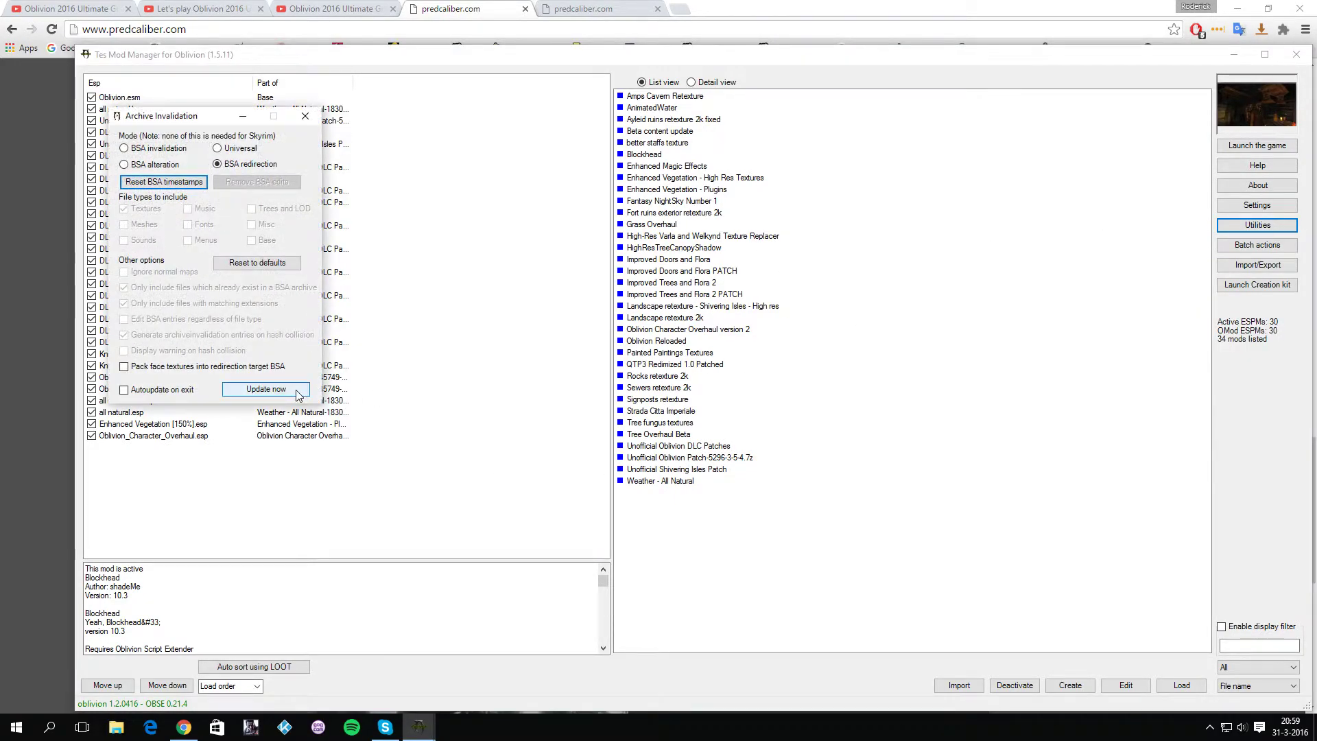
left_click(266, 389)
left_click(676, 405)
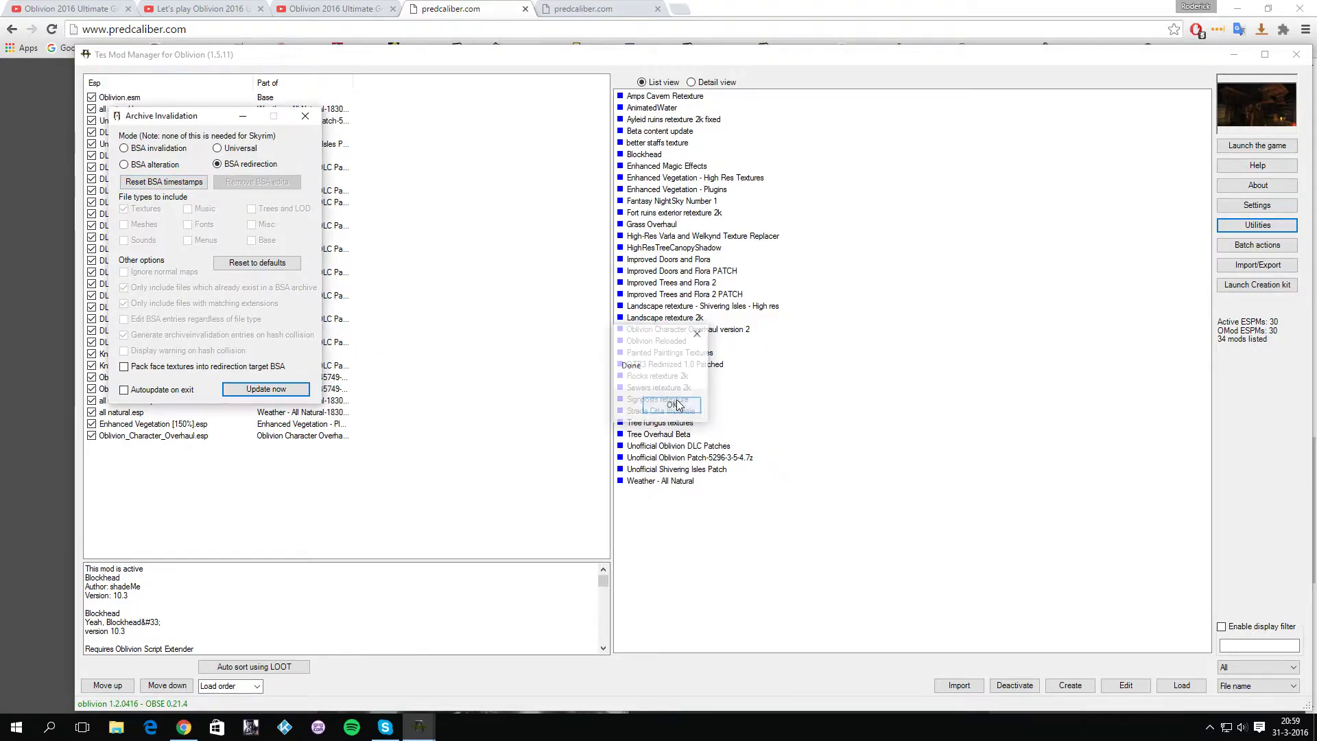
left_click(305, 115)
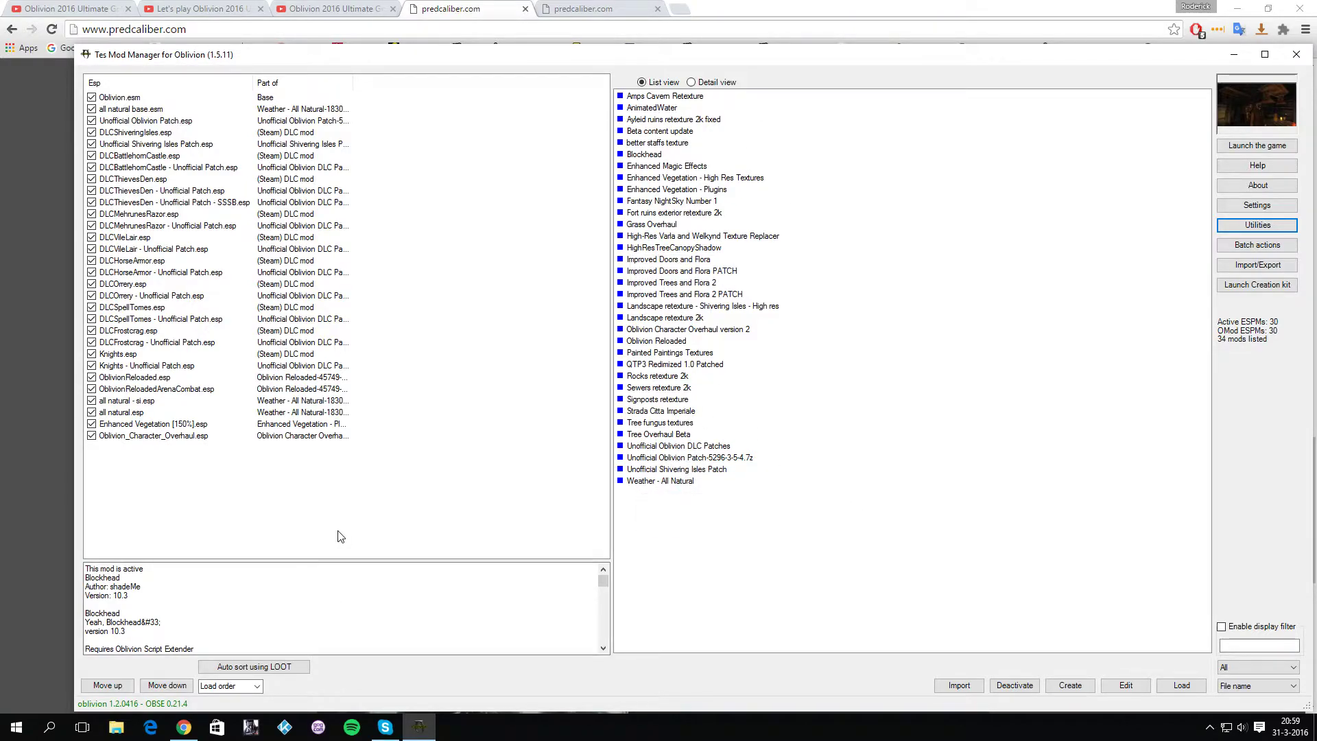
left_click(1234, 54)
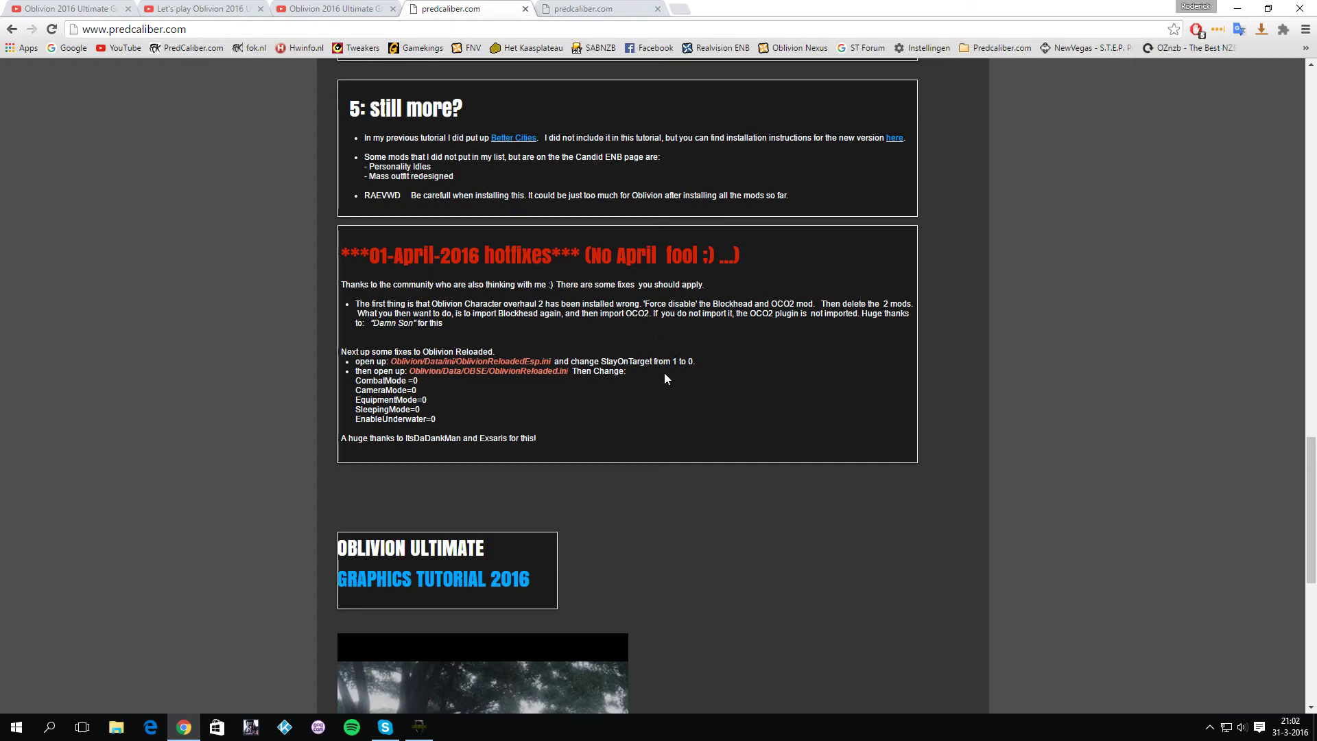
scroll(653, 384, "up", 3)
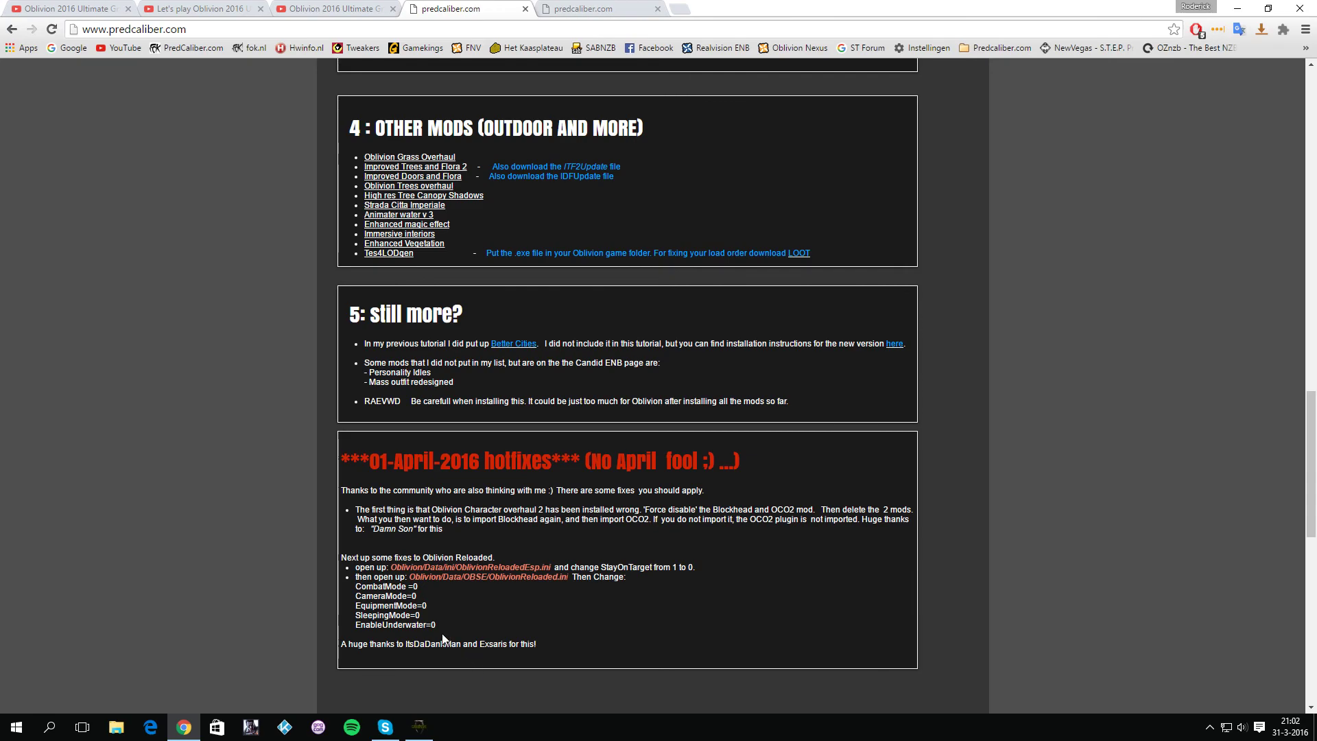
scroll(434, 625, "up", 2)
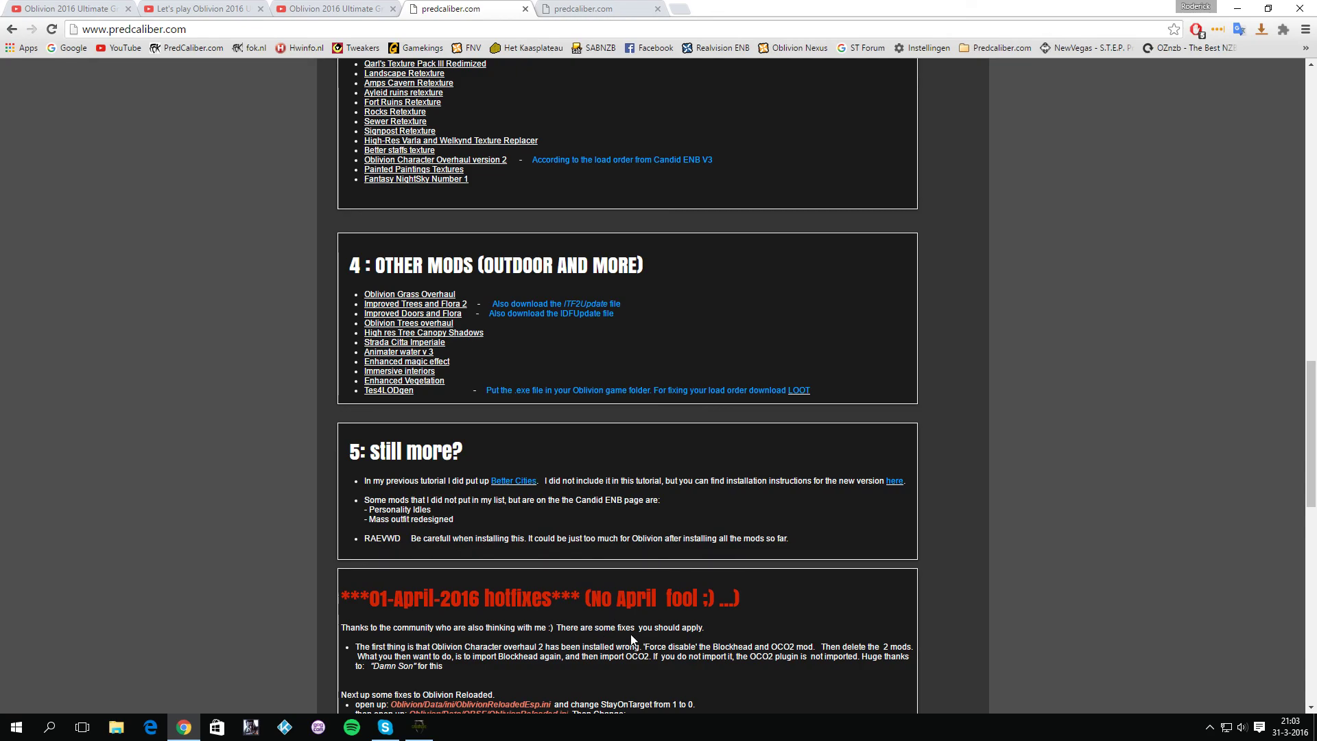
scroll(631, 634, "down", 3)
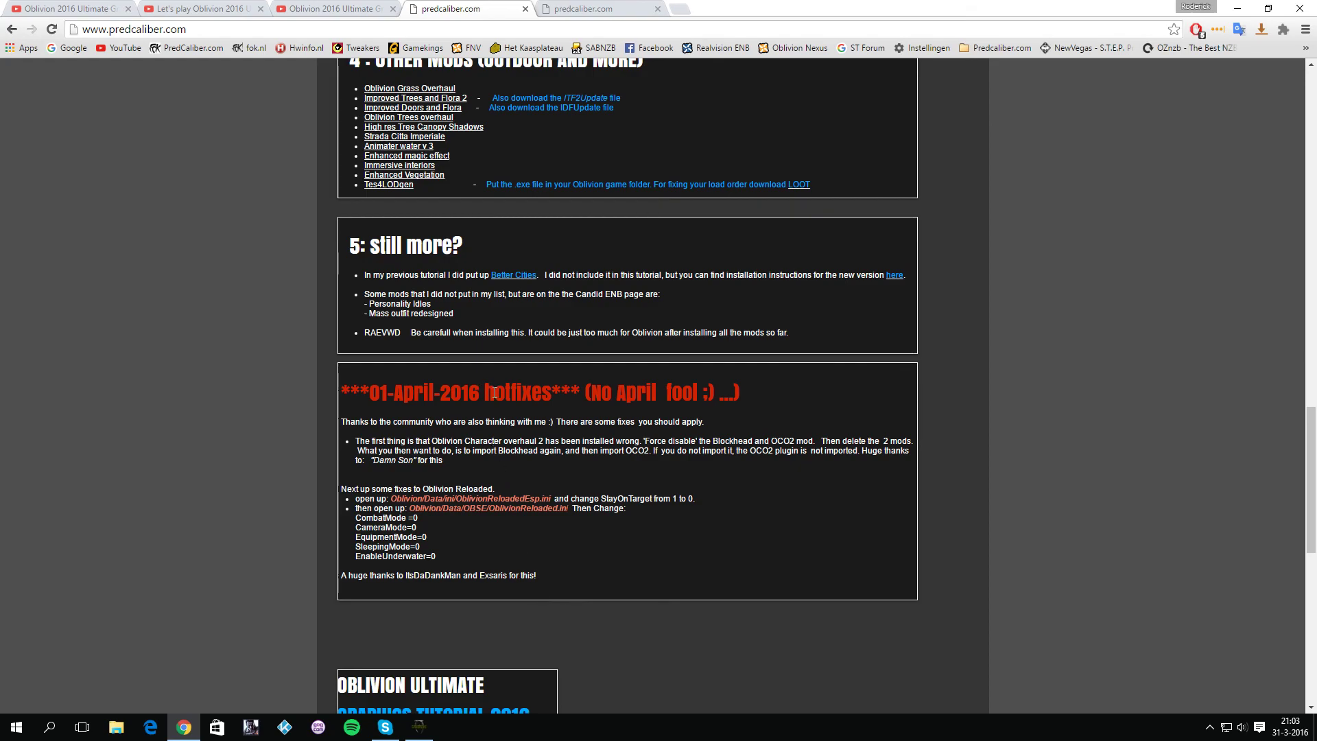
scroll(585, 376, "up", 4)
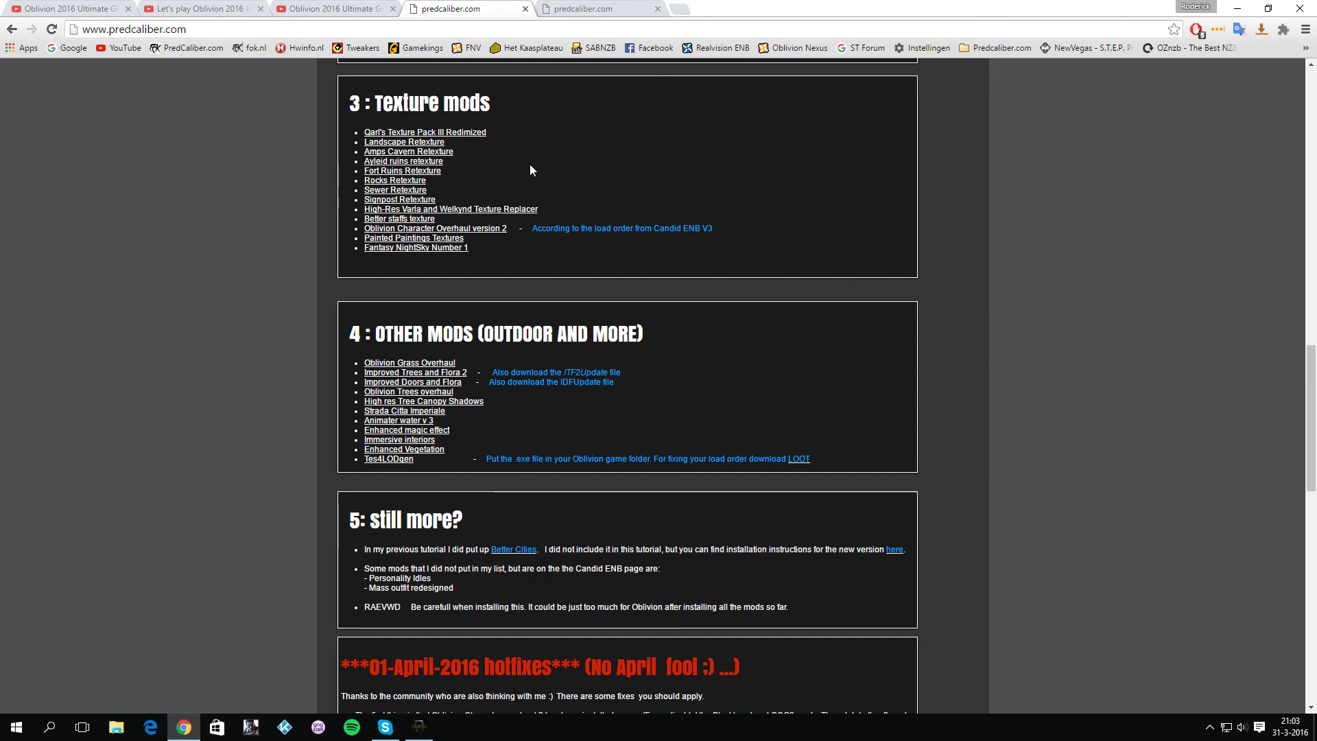
mouse_move(436, 731)
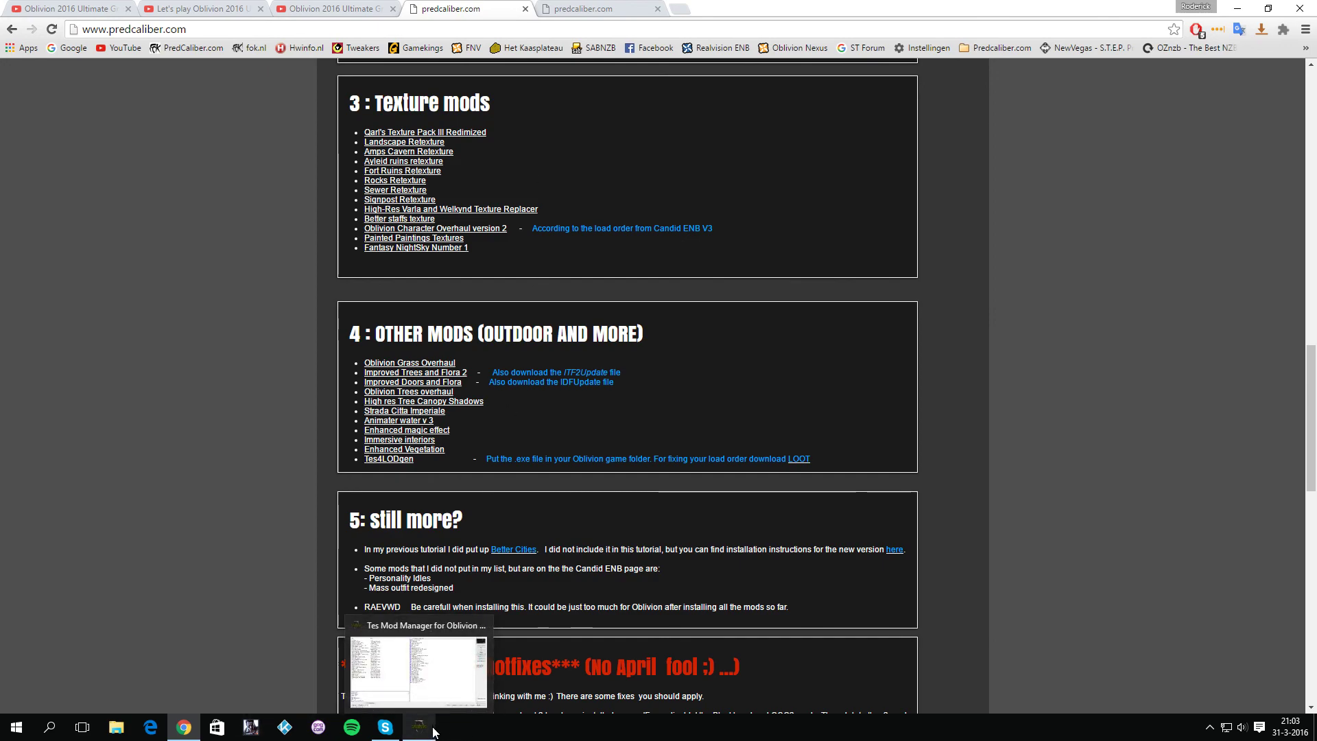